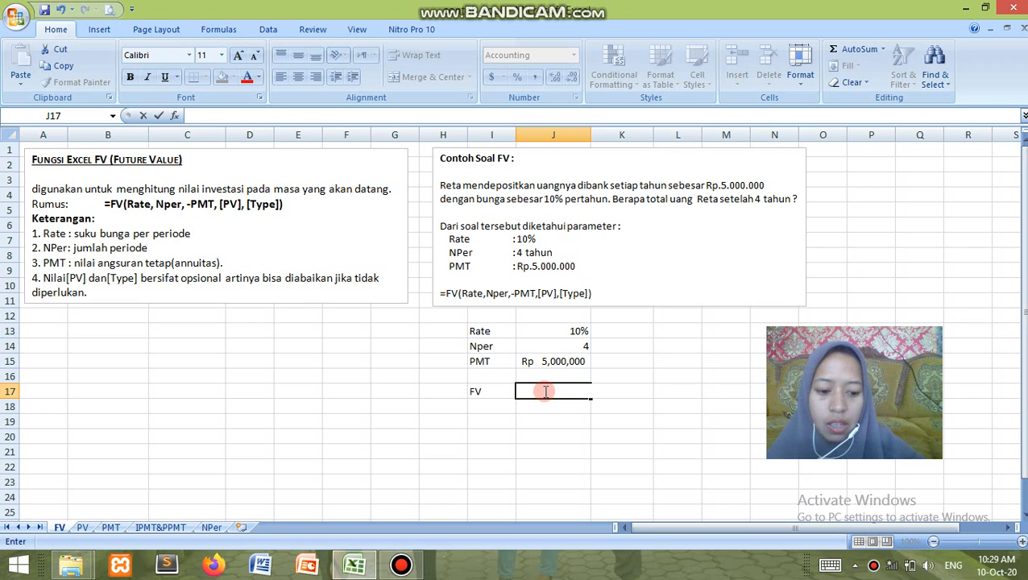
Calculate the future value in cell J17 with the formula =FV(J13,J14,-J15)
type("=FV")
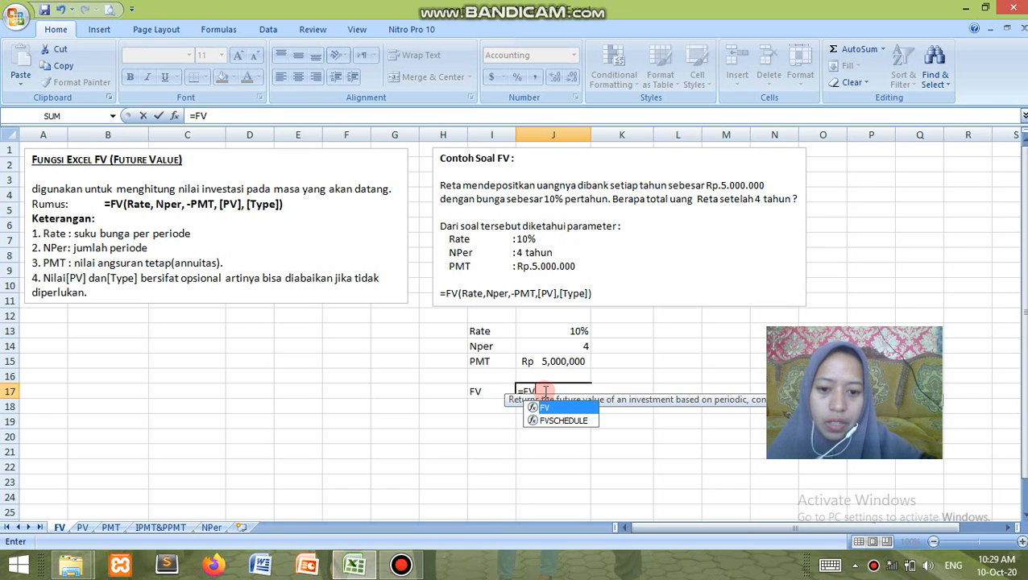
type("(")
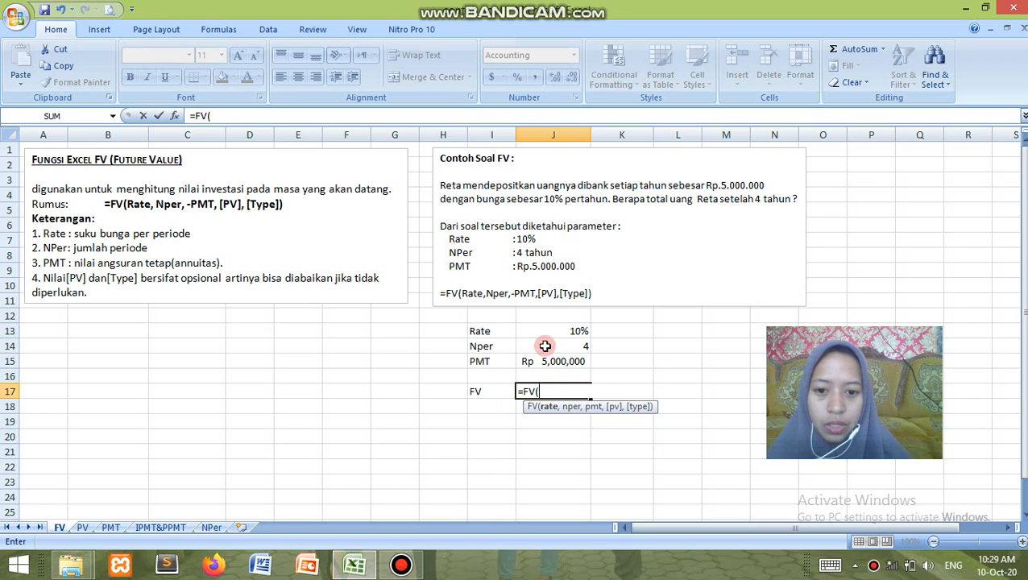
left_click(544, 332)
type(",")
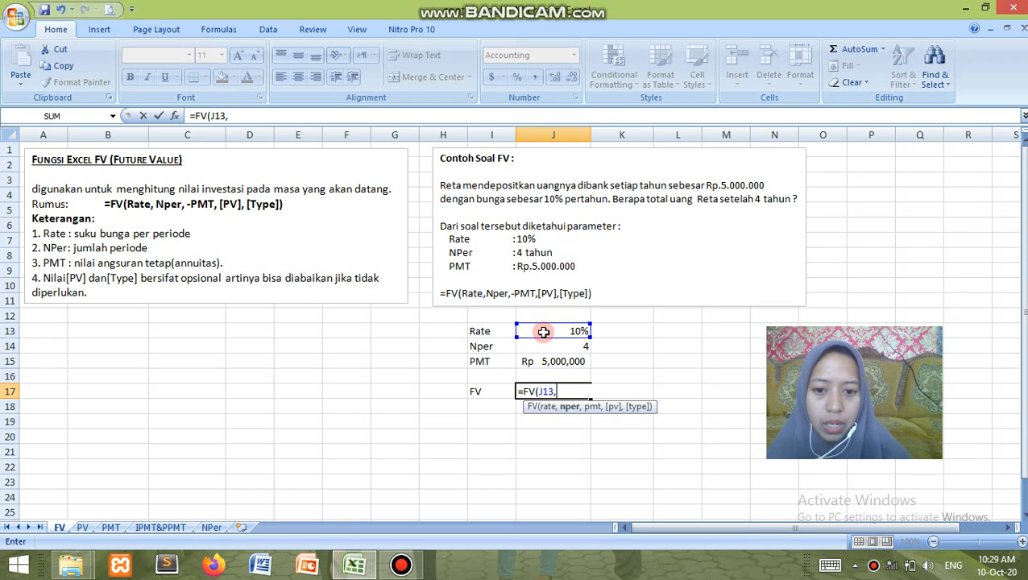
left_click(543, 347)
type(",-")
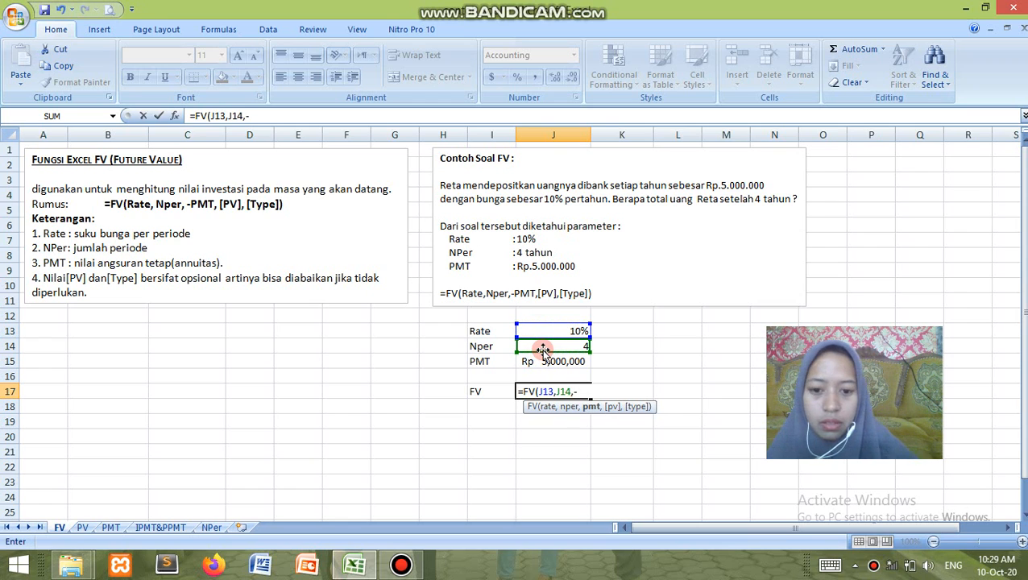
left_click(538, 362)
type(")")
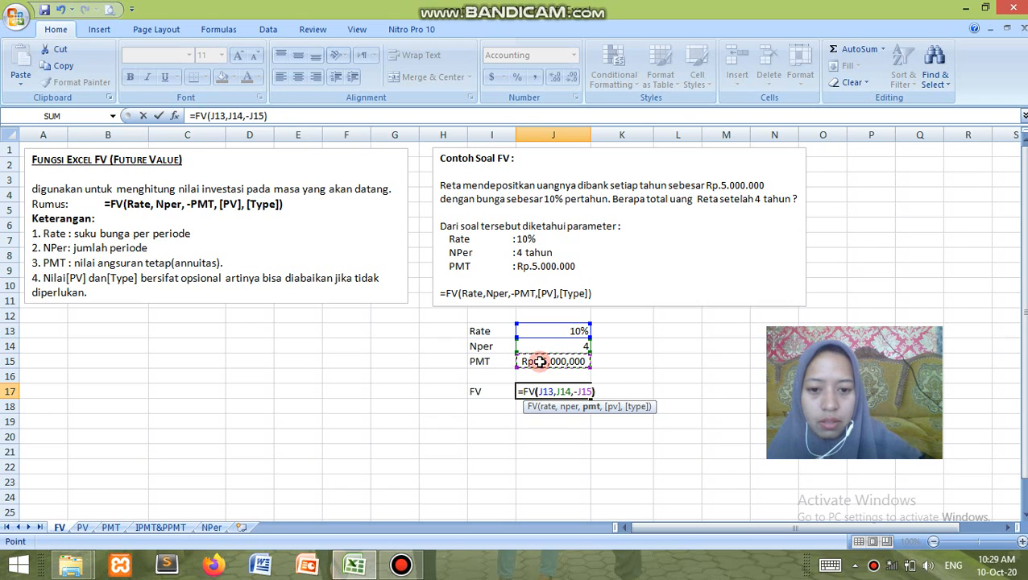
key("Return")
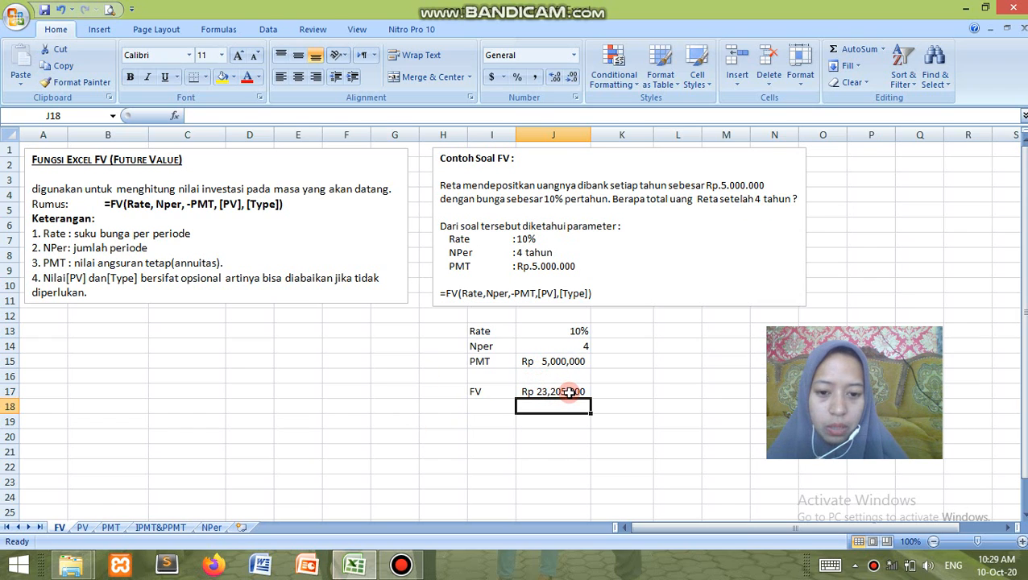
On the PV sheet, calculate the present value in cell J20 with the formula =PV(J15,J16,J17,-J18)
left_click(84, 527)
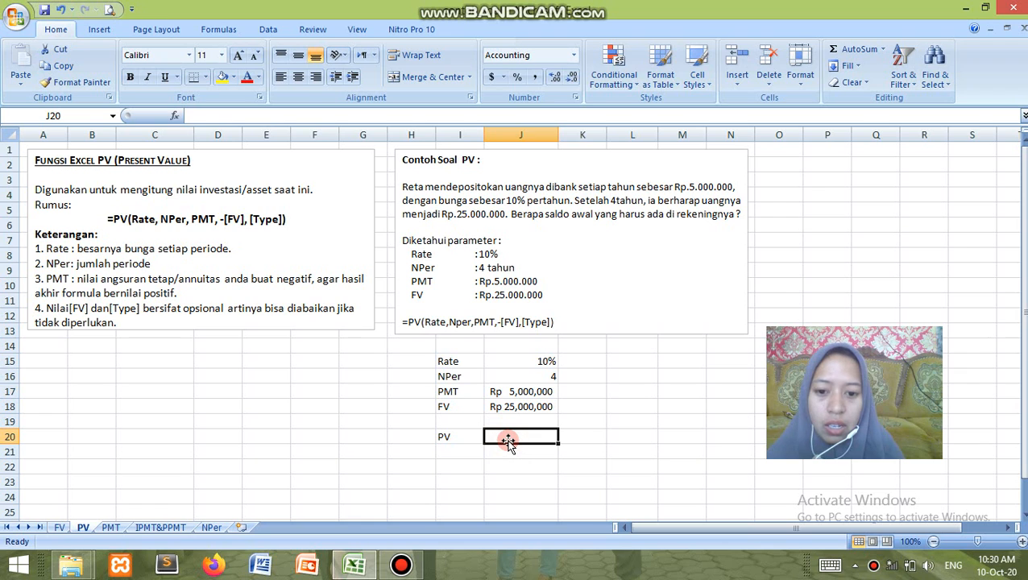
type("=")
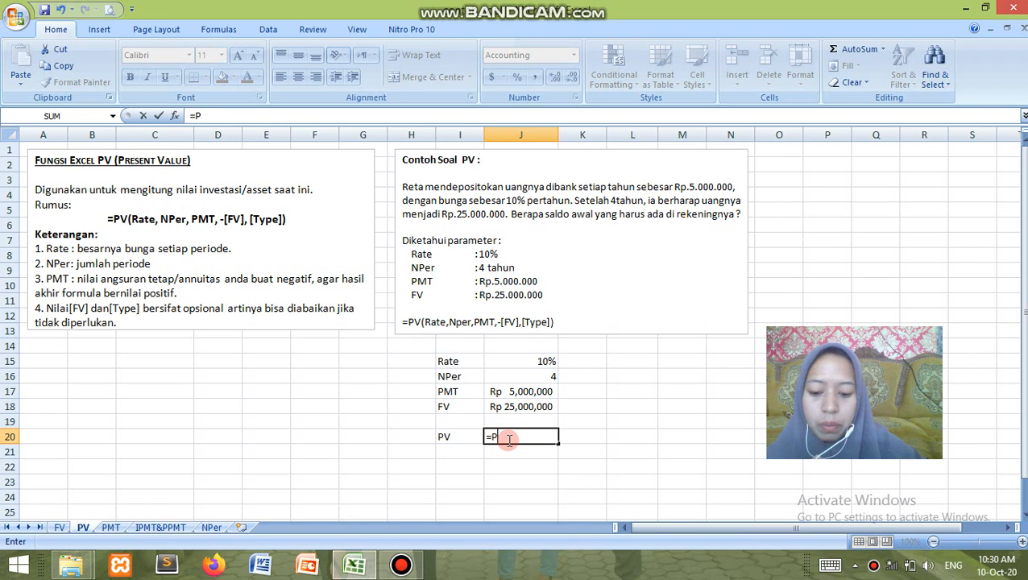
type("PV(")
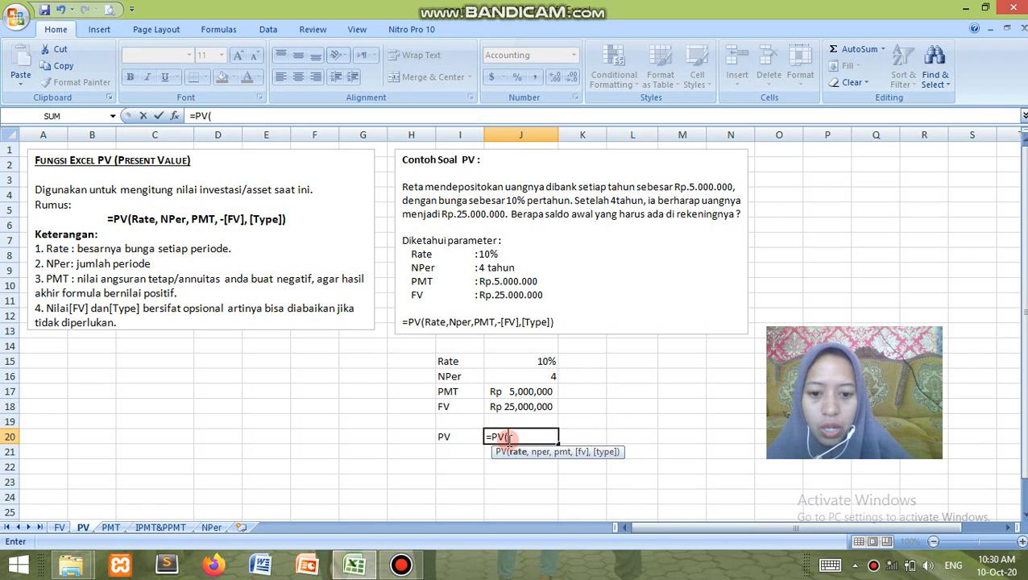
left_click(511, 361)
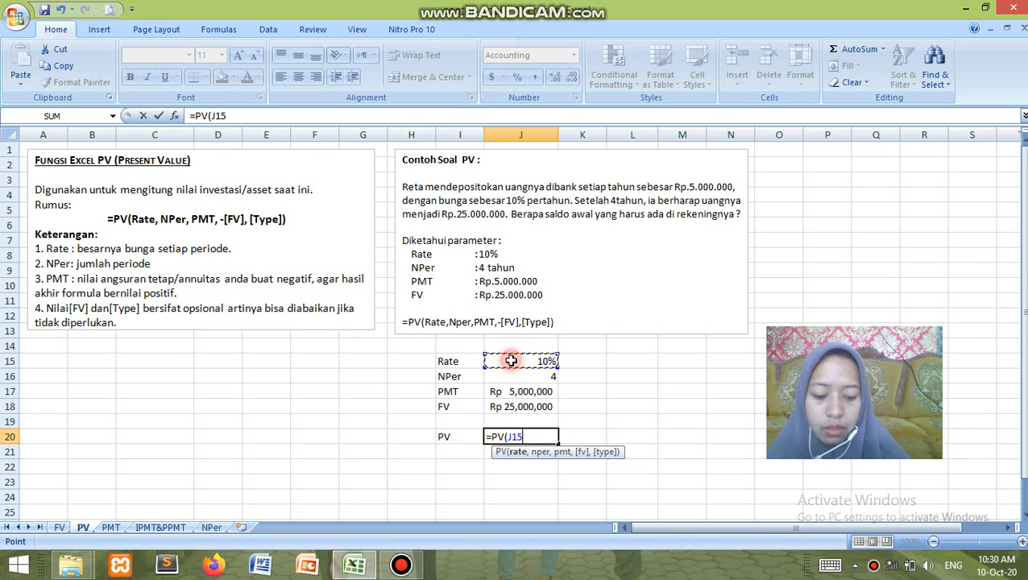
type(",")
left_click(506, 376)
type(",")
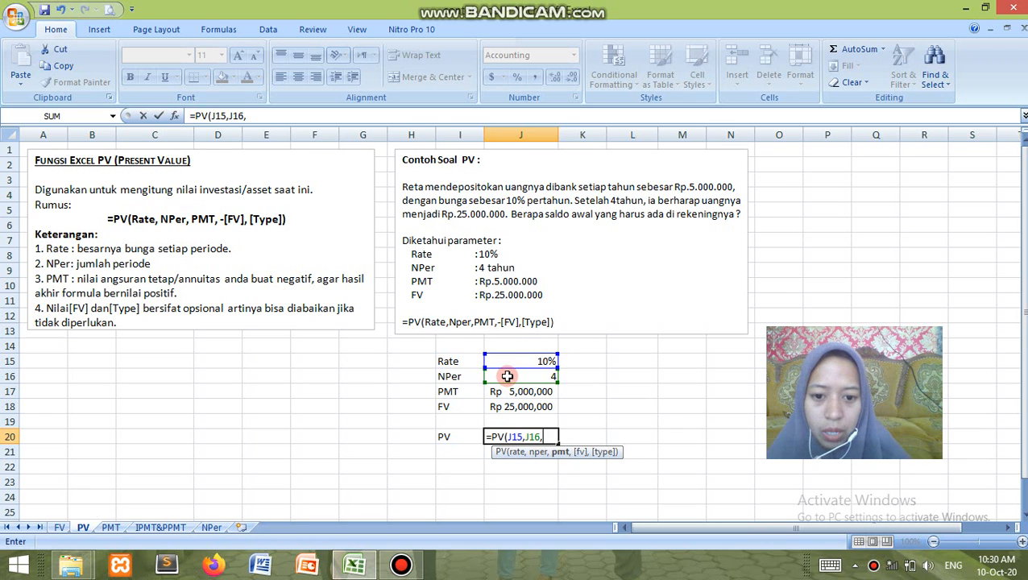
left_click(505, 393)
type(",")
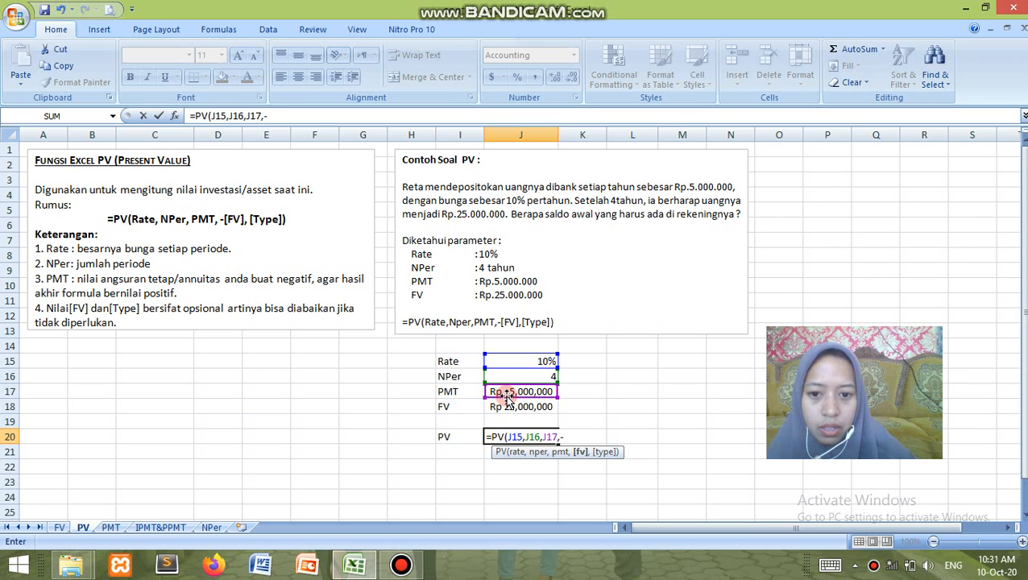
type("-")
left_click(506, 407)
type(")")
key("Return")
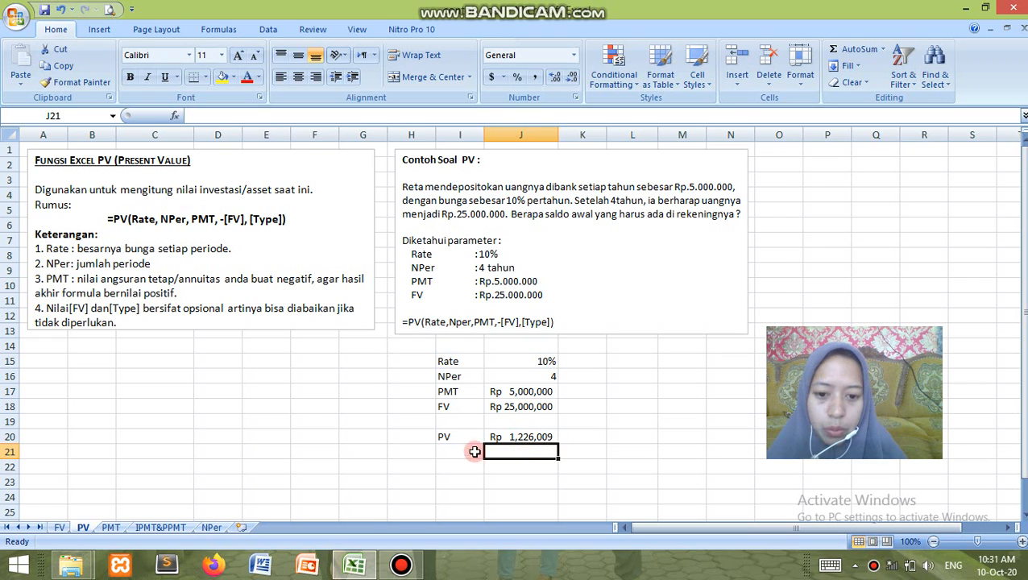
On the PMT sheet, calculate the fixed installment in cell K18 with the formula =PMT(K15,K16,-K14)
left_click(108, 527)
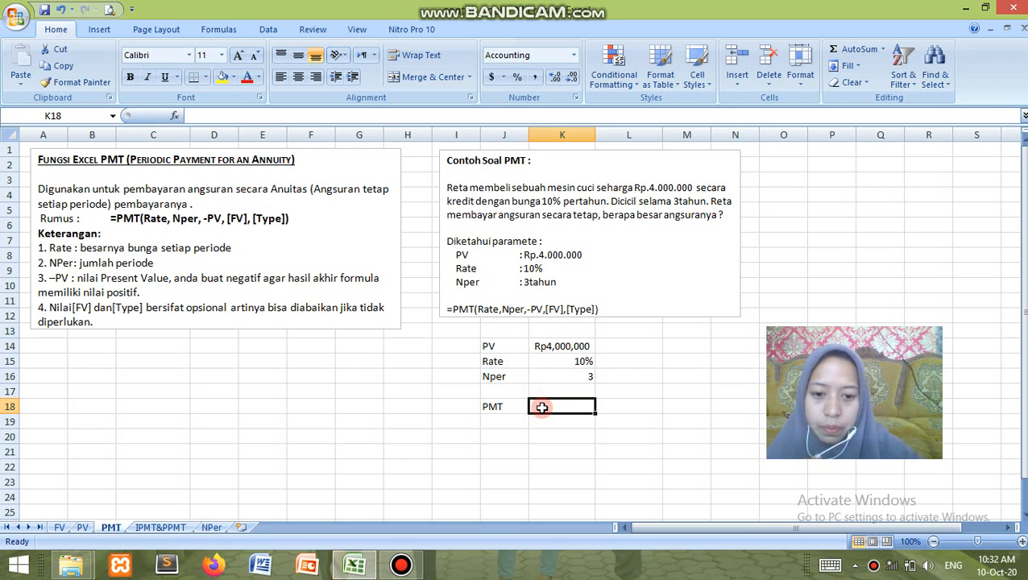
type("=")
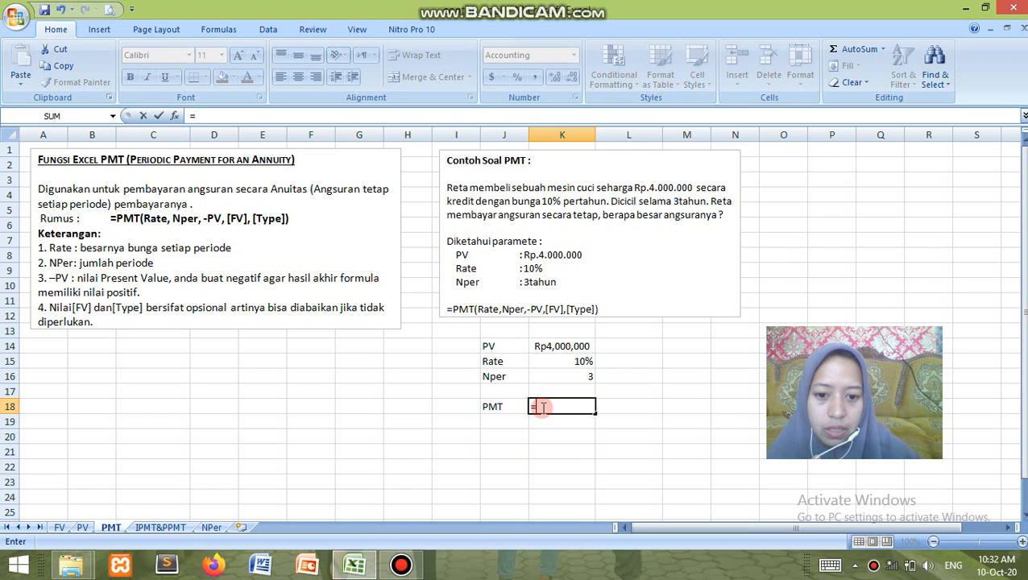
type("PM")
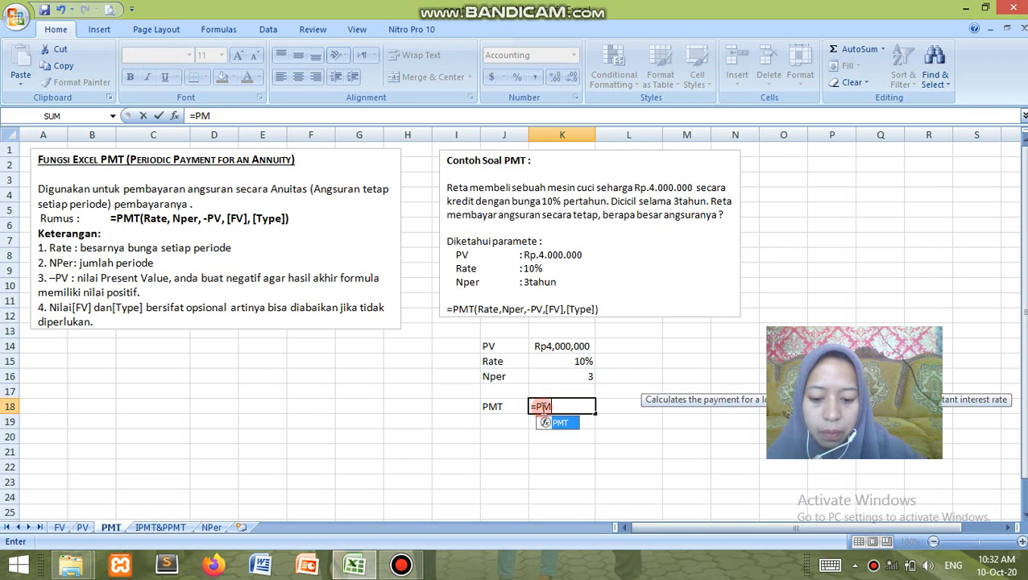
type("T(")
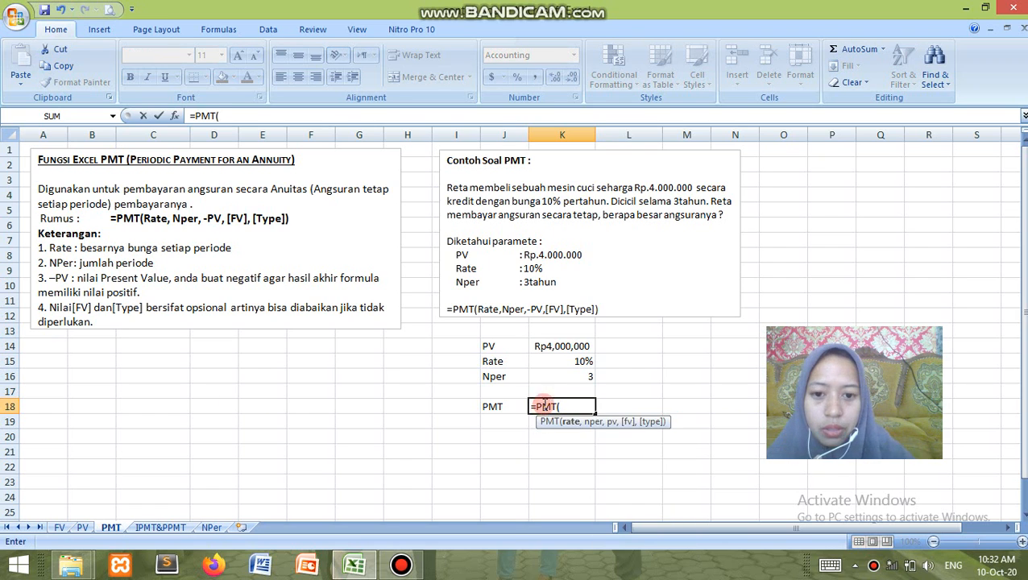
left_click(547, 362)
type(",")
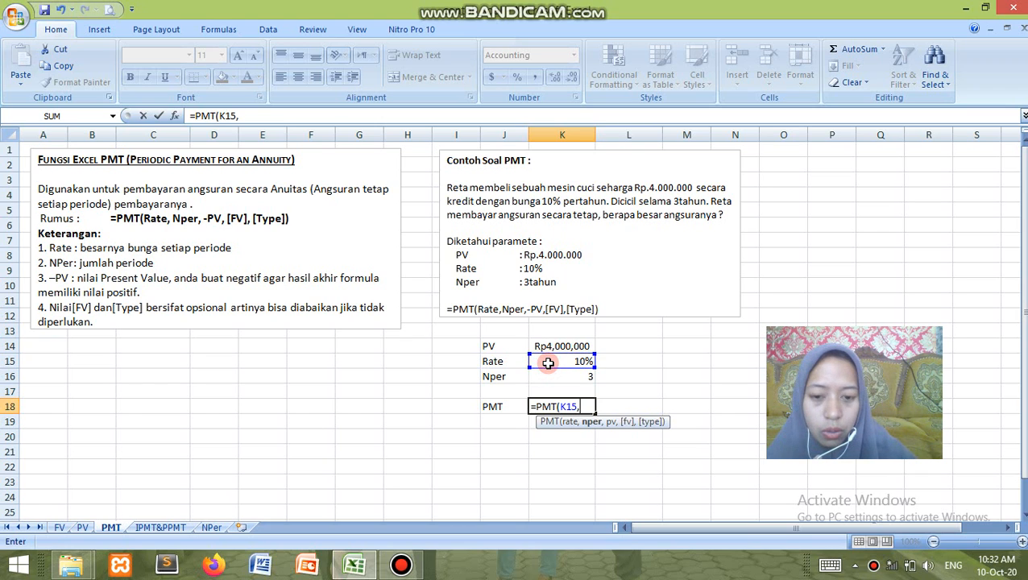
left_click(550, 377)
type(",")
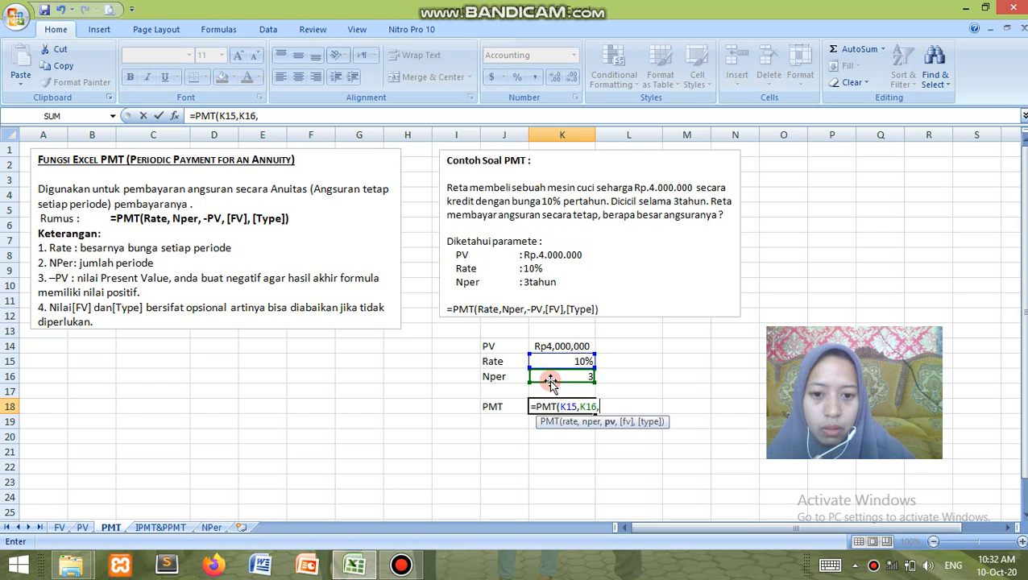
type("-")
left_click(549, 346)
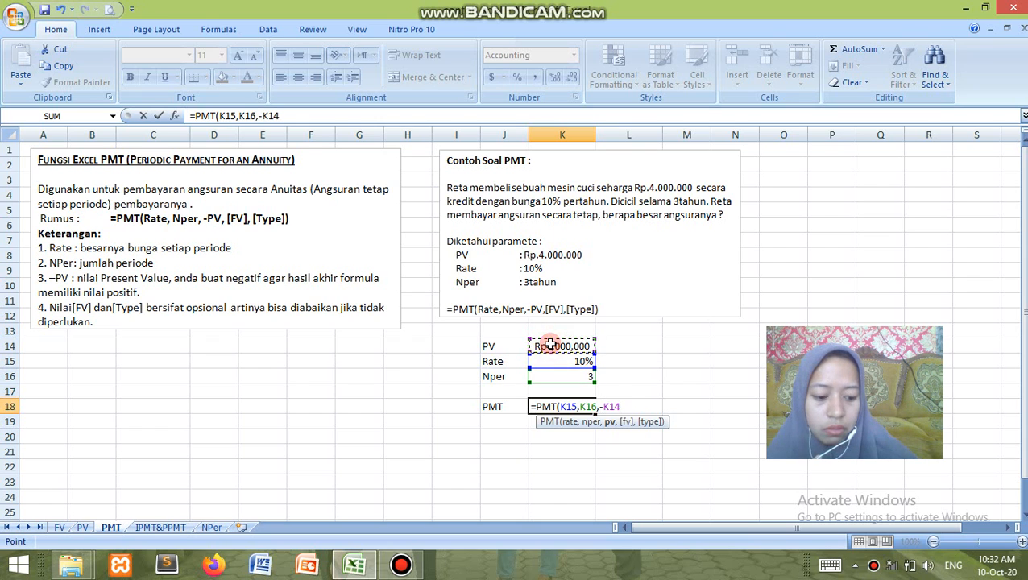
type(")")
key("Return")
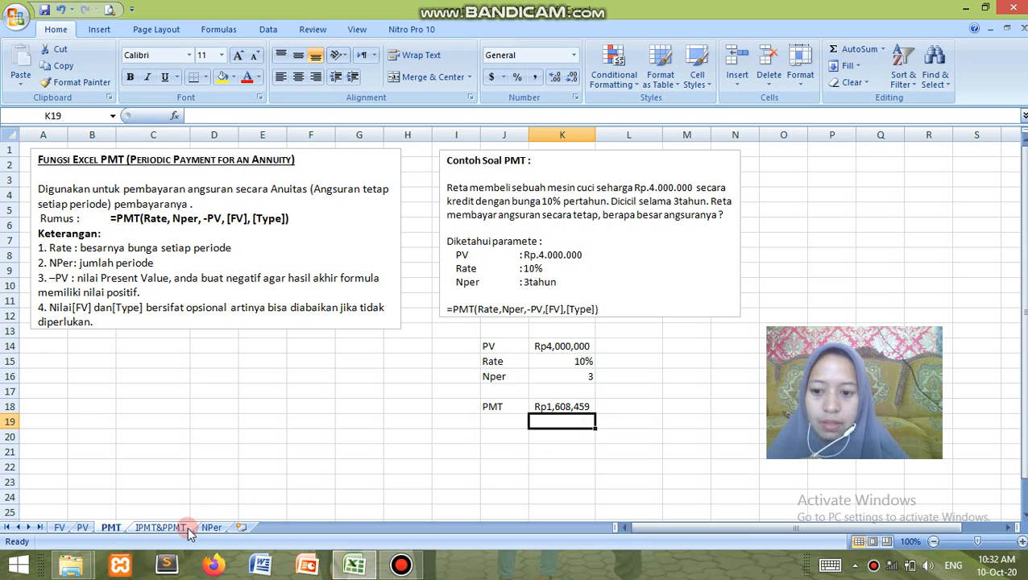
On the IPMT&PPMT sheet, calculate the interest payment in cell I21 with the formula =IPMT(I17,I19,I18,-I16)
left_click(161, 528)
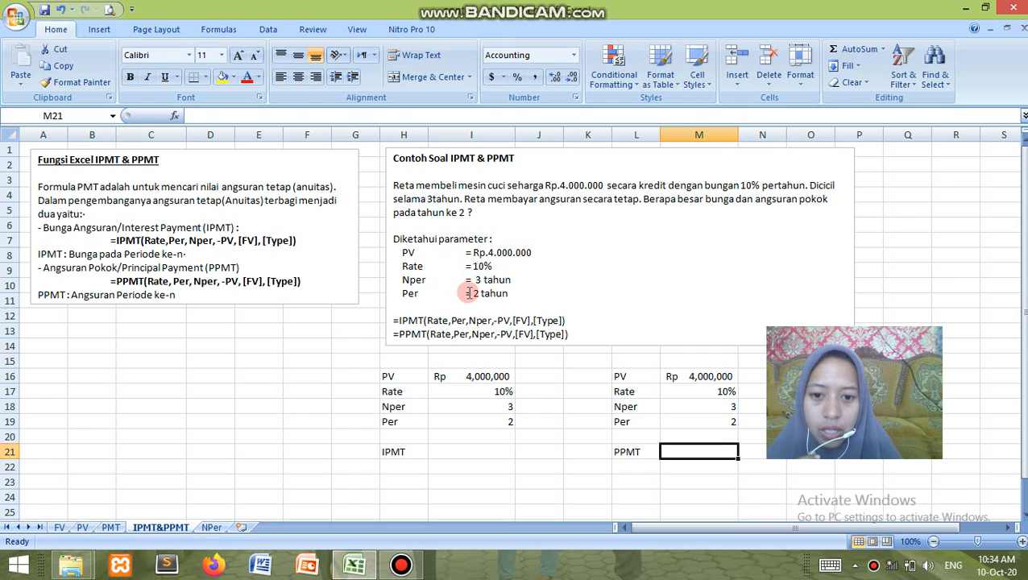
left_click(454, 455)
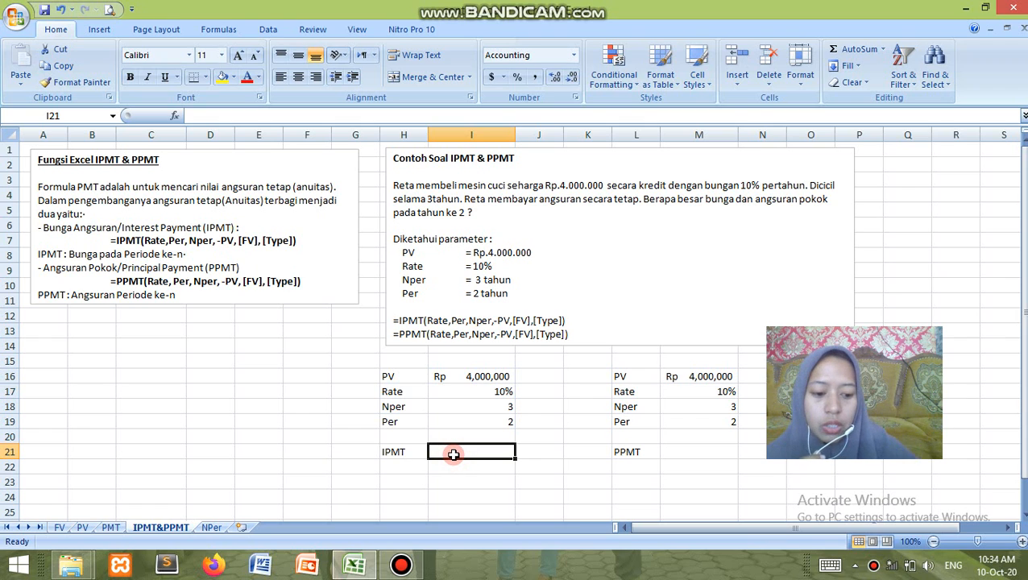
type("=")
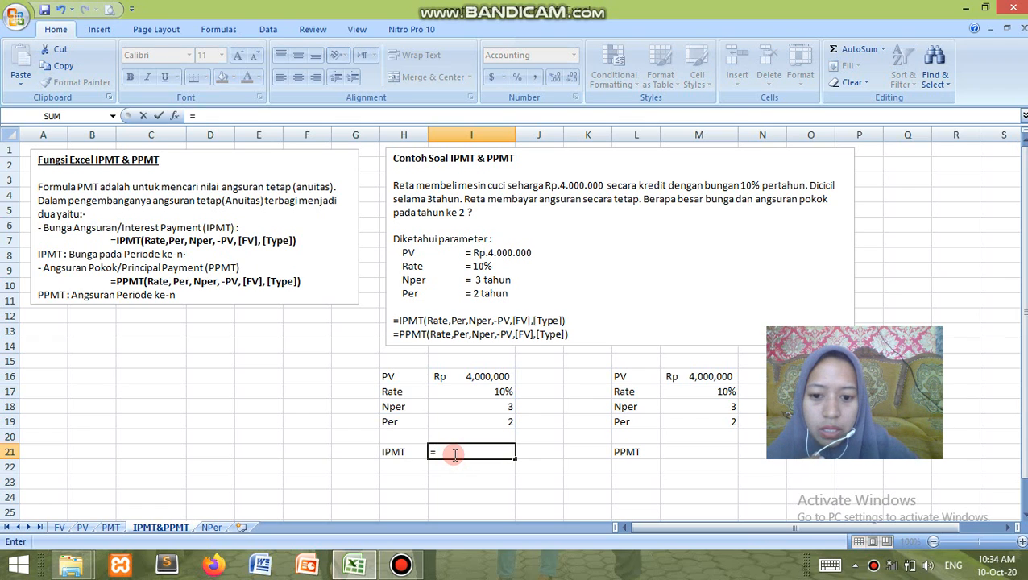
type("IPM")
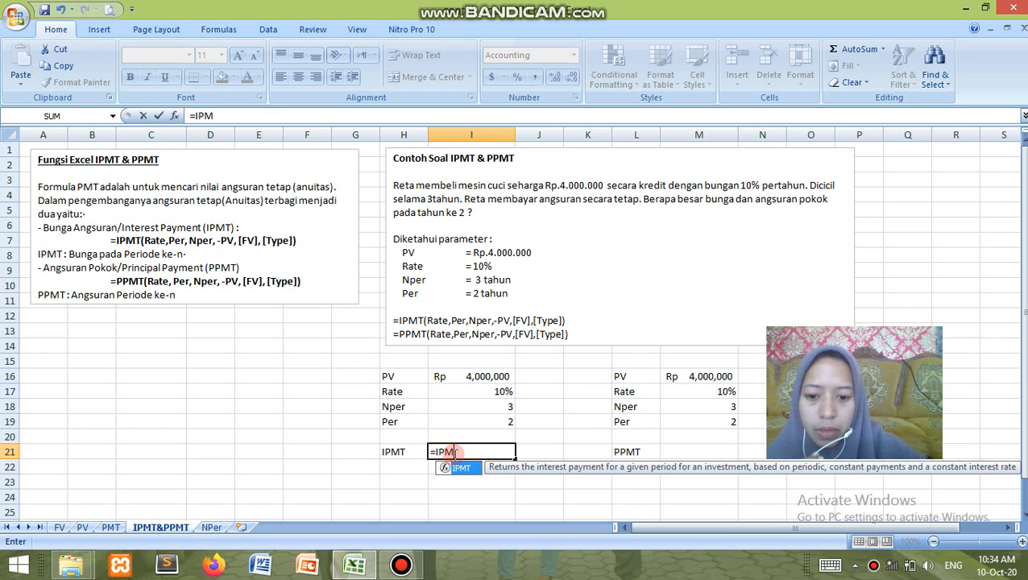
type("T(")
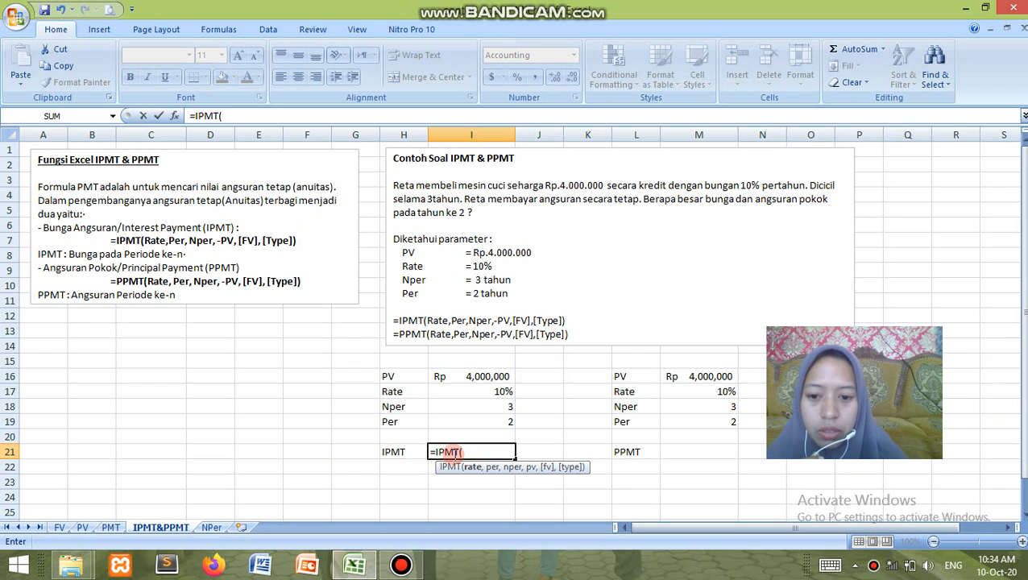
left_click(455, 393)
type(",")
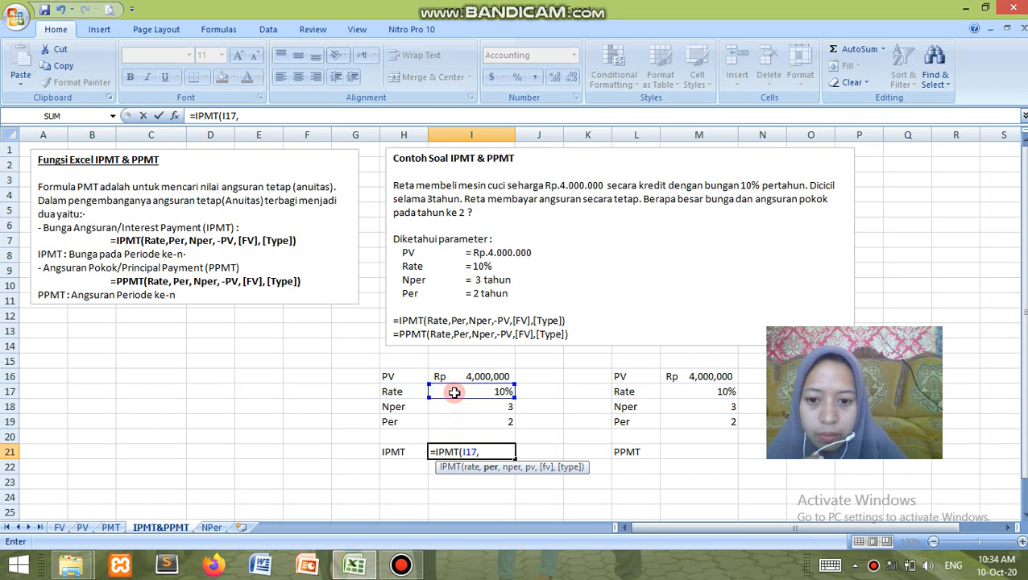
left_click(451, 422)
type(",")
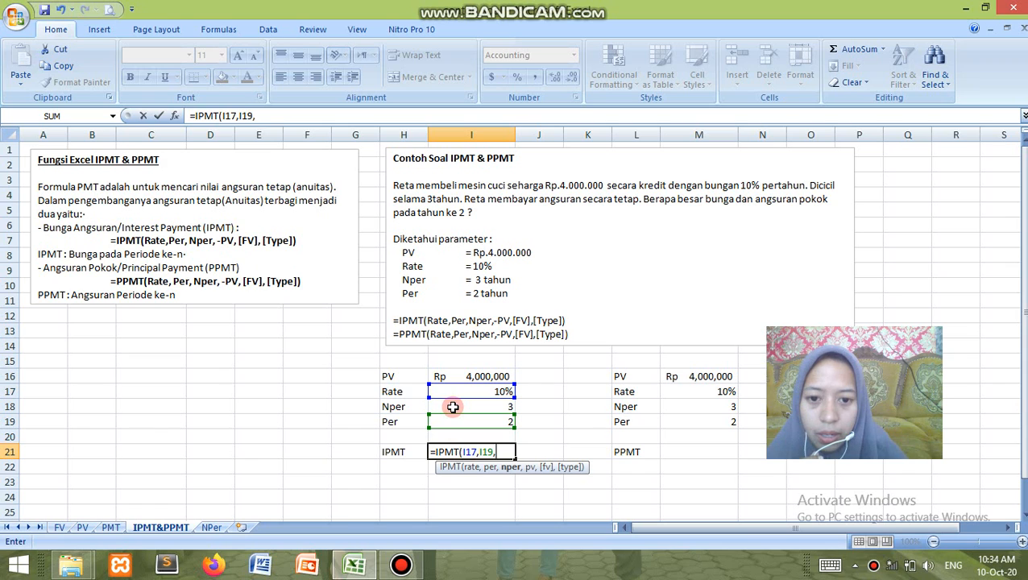
left_click(453, 408)
type(",-")
left_click(459, 377)
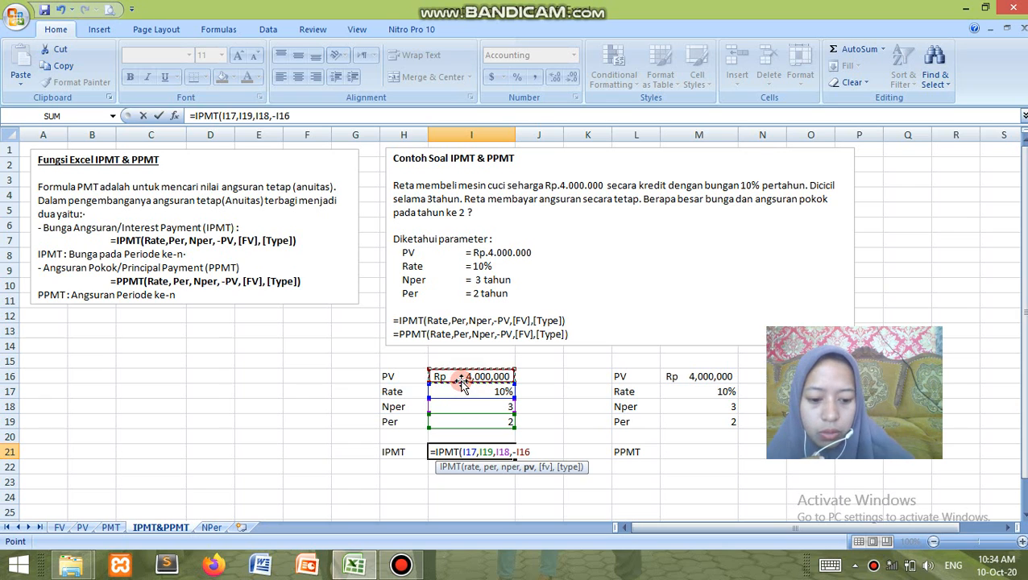
type(")")
key("Return")
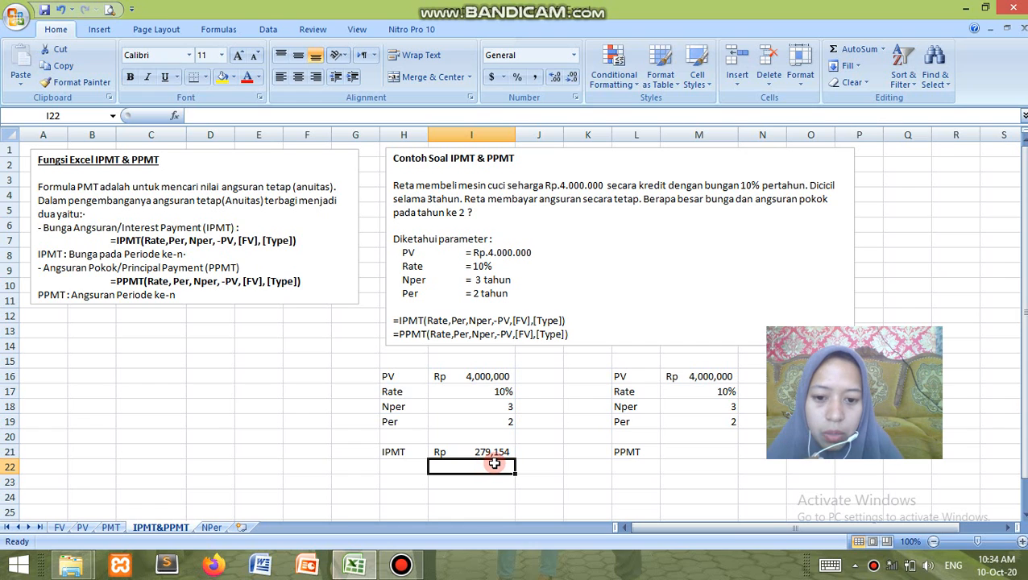
Calculate the principal payment in cell M21 with the formula =PPMT(M17,M19,M18,-M16)
left_click(670, 453)
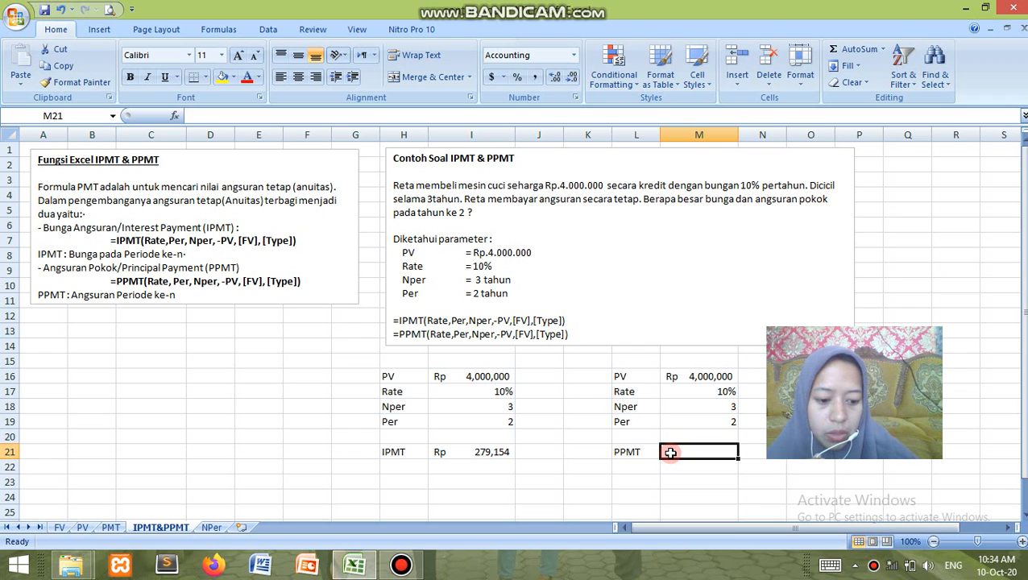
type("=PPMT")
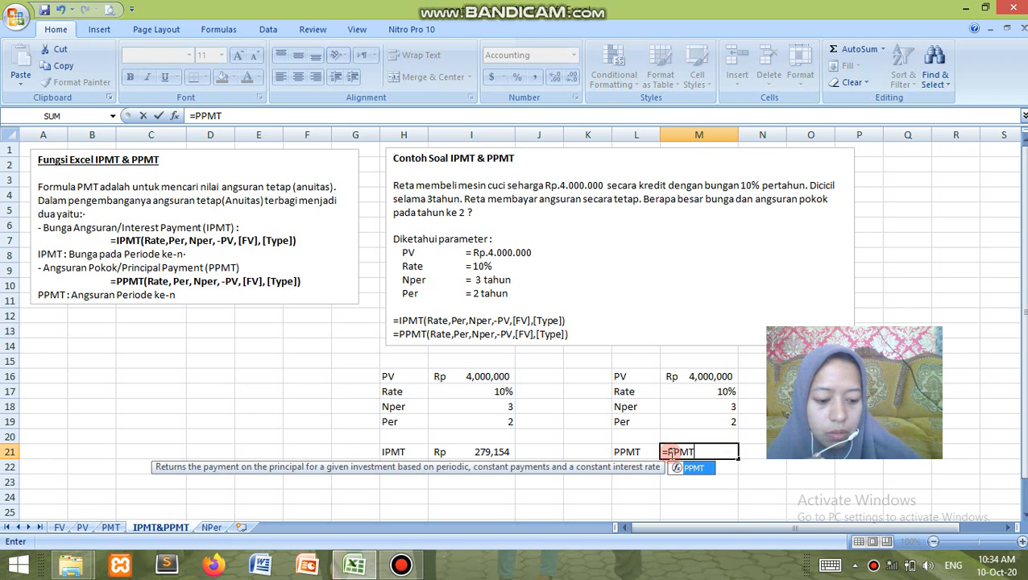
type("(")
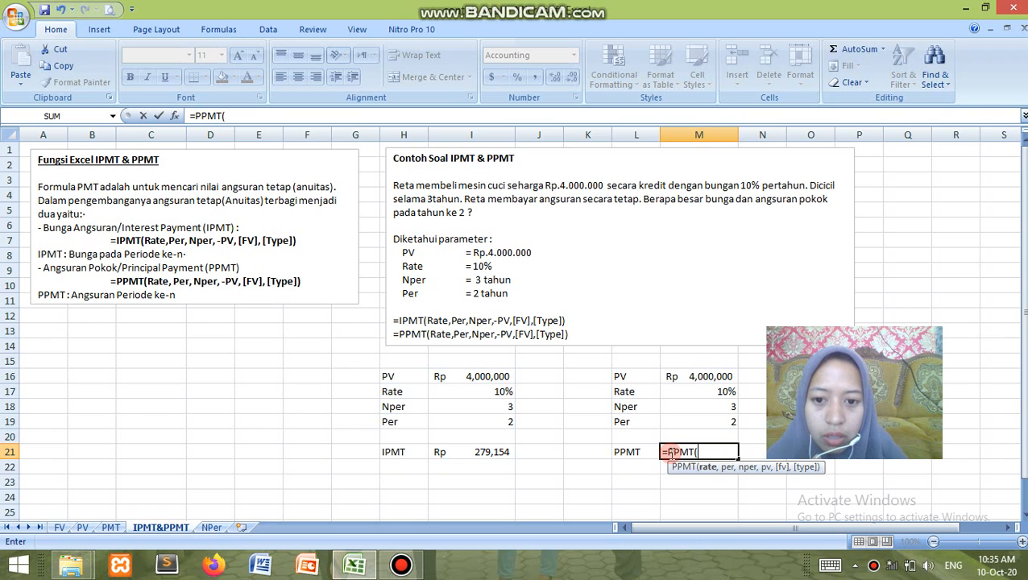
left_click(678, 389)
type(",")
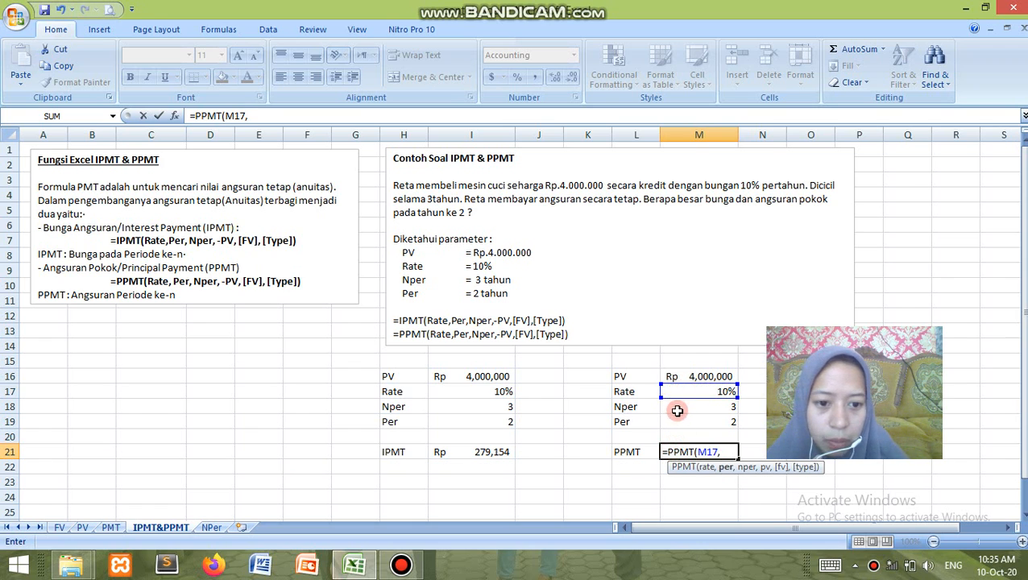
left_click(675, 422)
type(",")
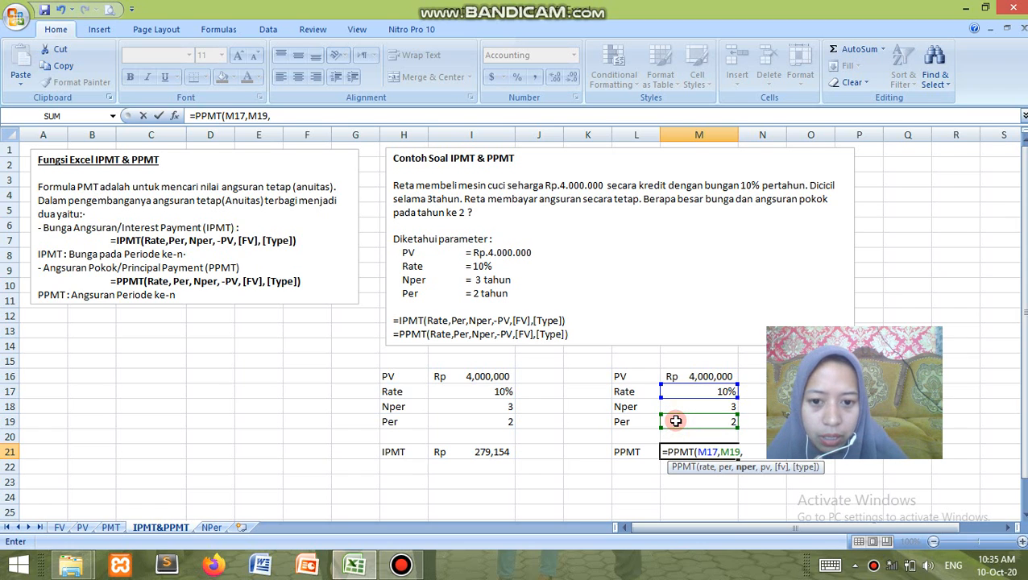
left_click(680, 406)
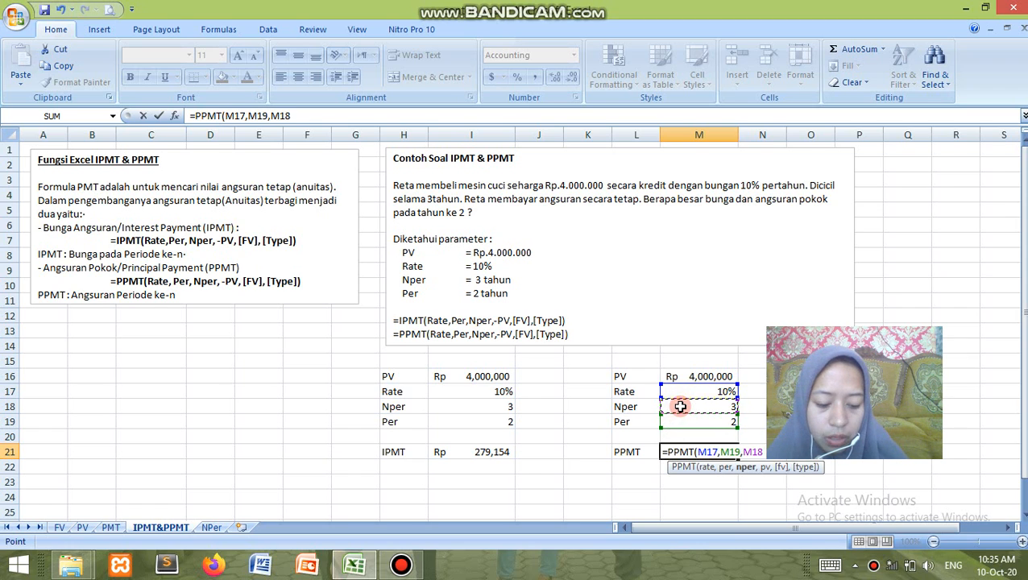
type(",-")
left_click(689, 376)
type(")")
key("Return")
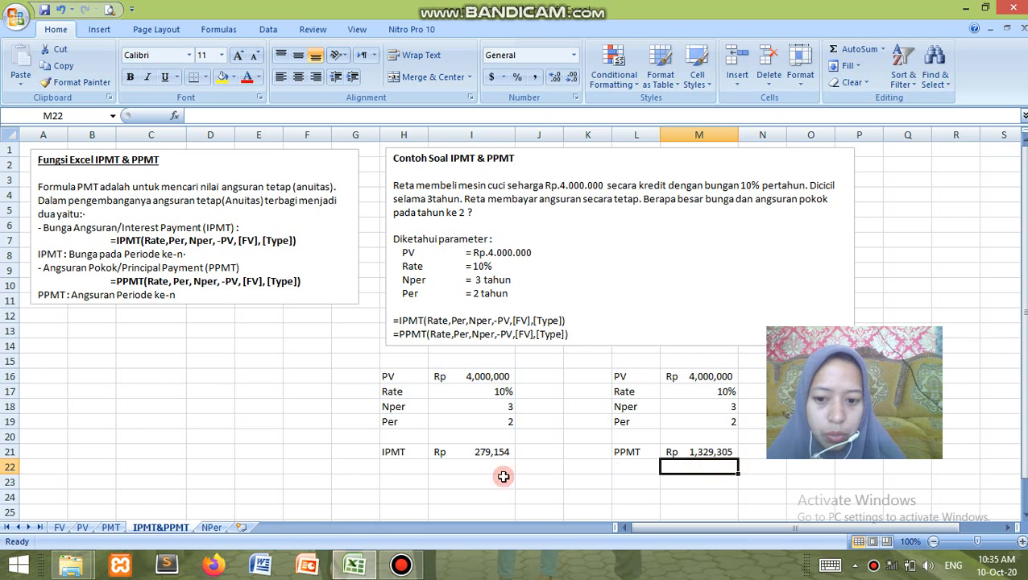
On the NPer sheet, calculate the number of periods in cell K19 with the formula =NPER(K15,-K16,K14)
left_click(211, 527)
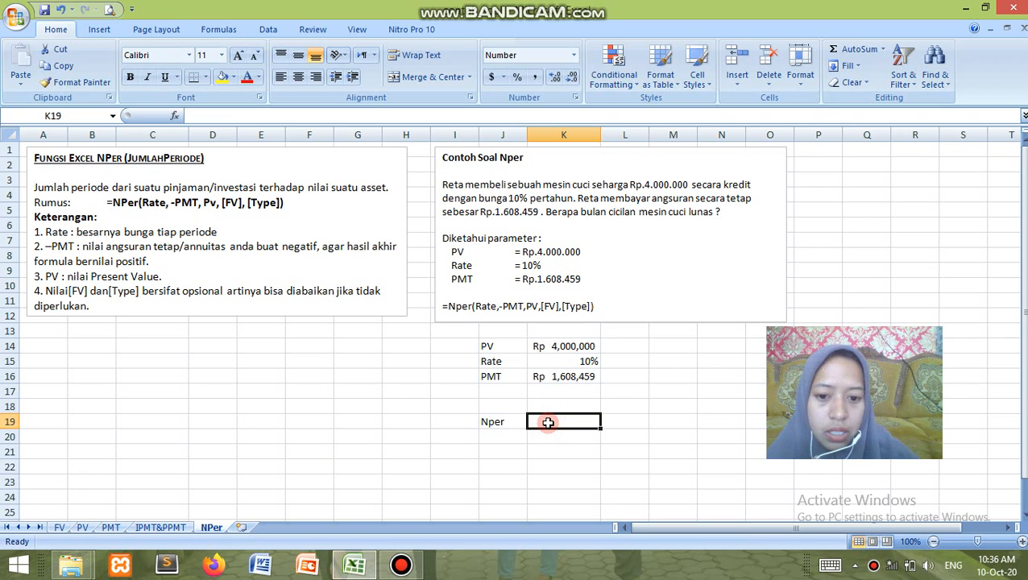
type("=NP")
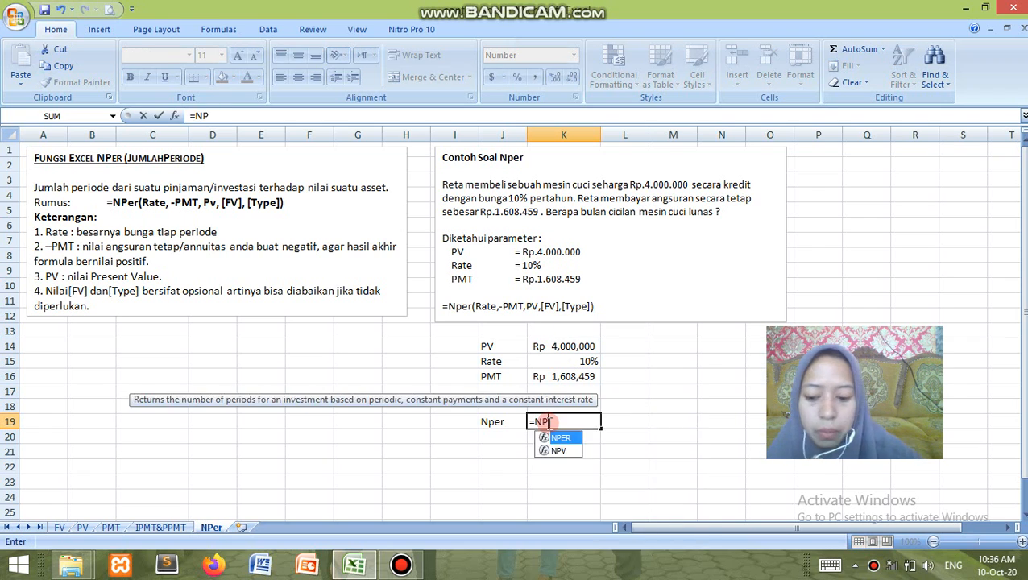
type("ER(")
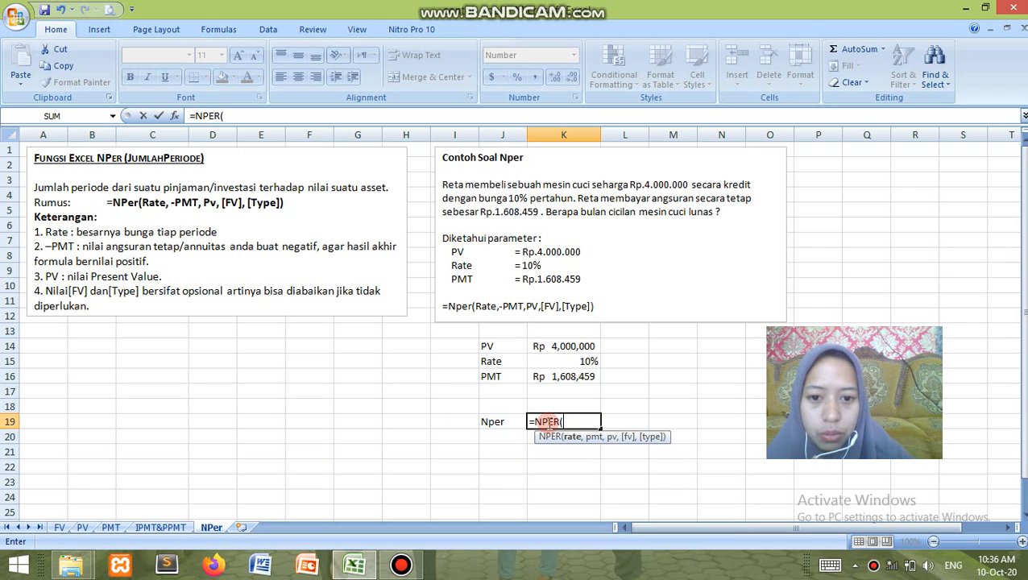
left_click(550, 361)
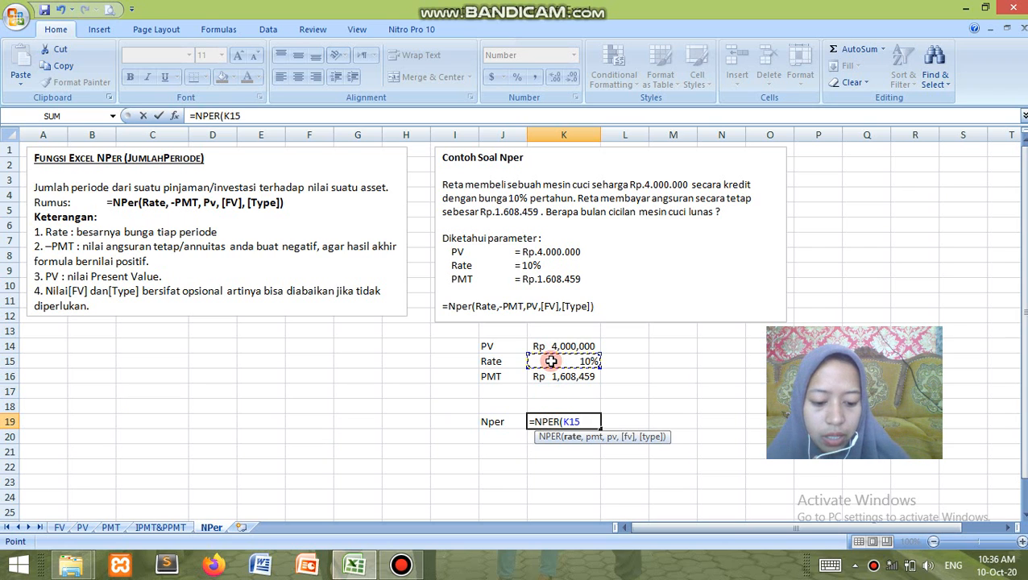
type(",")
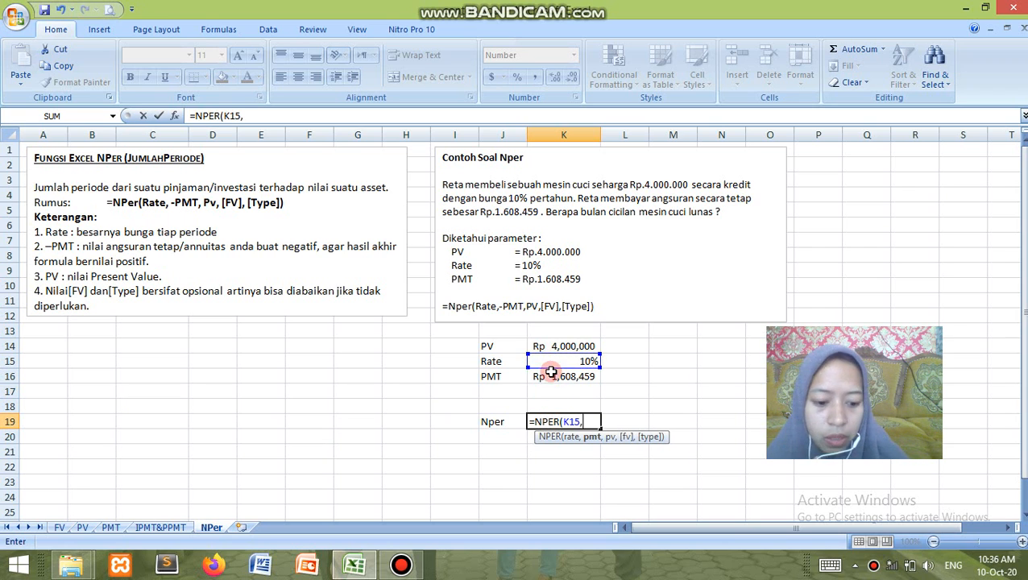
type("-")
left_click(549, 378)
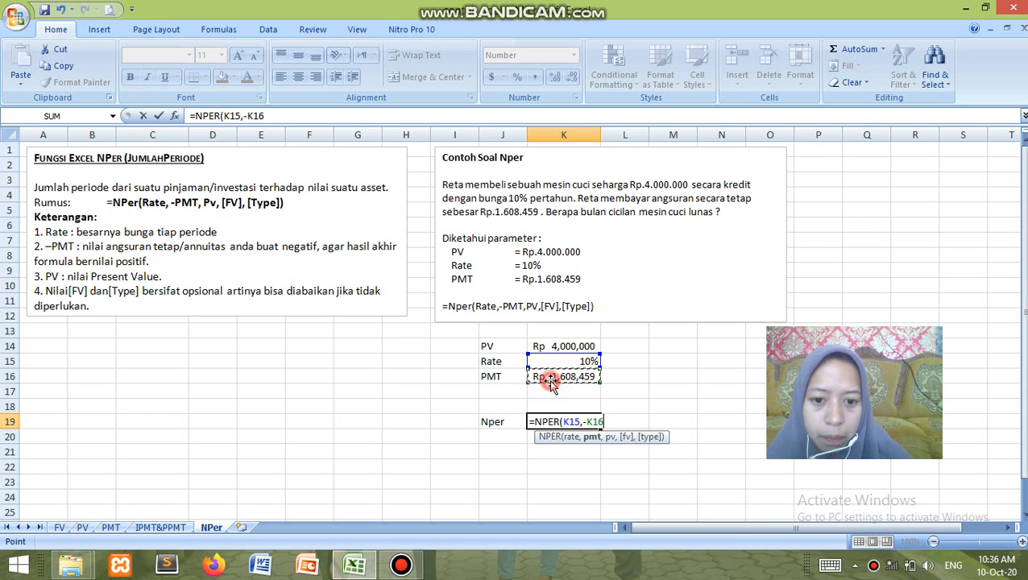
type(",")
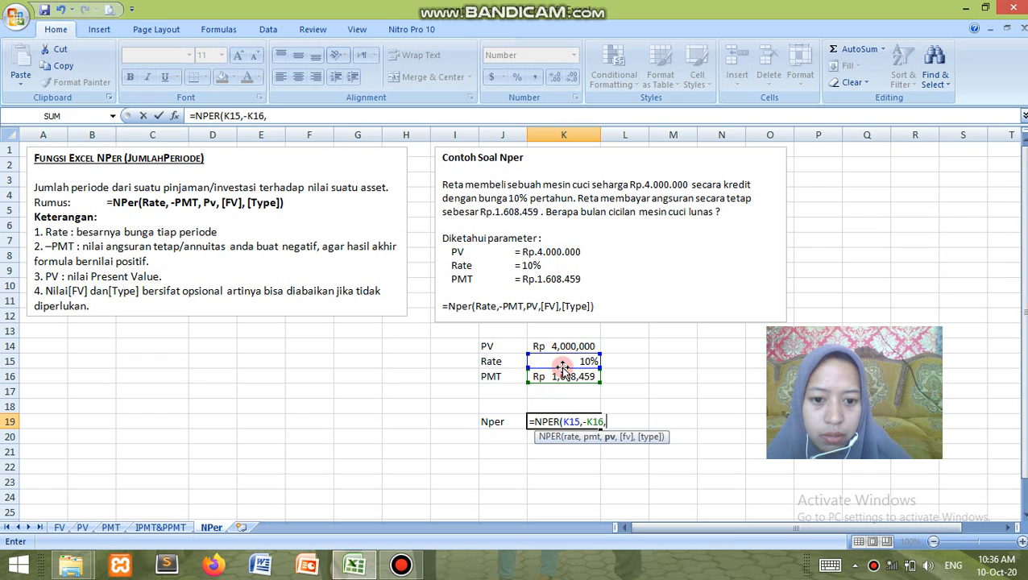
left_click(561, 349)
type(")")
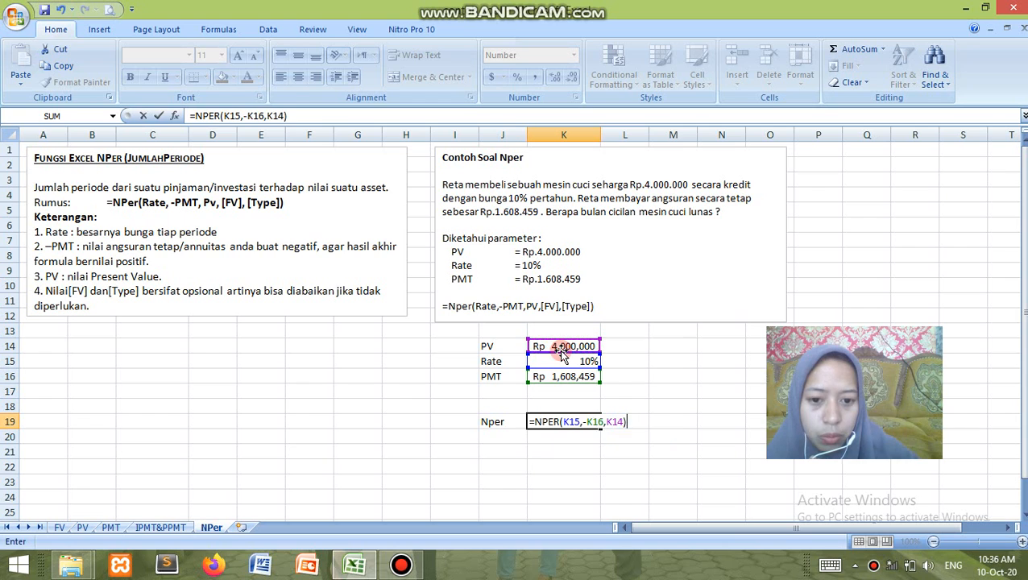
key("Return")
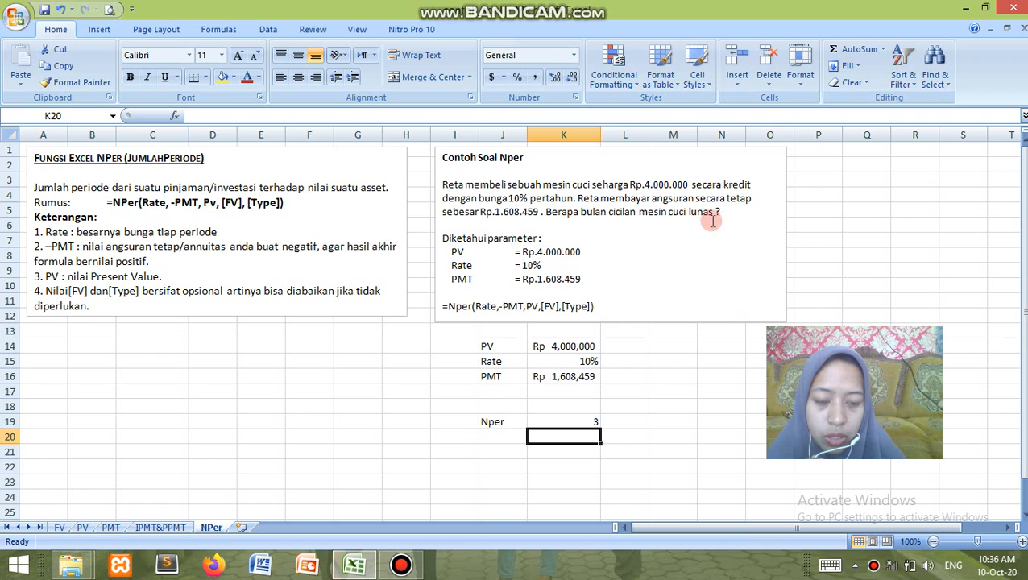
left_click(570, 420)
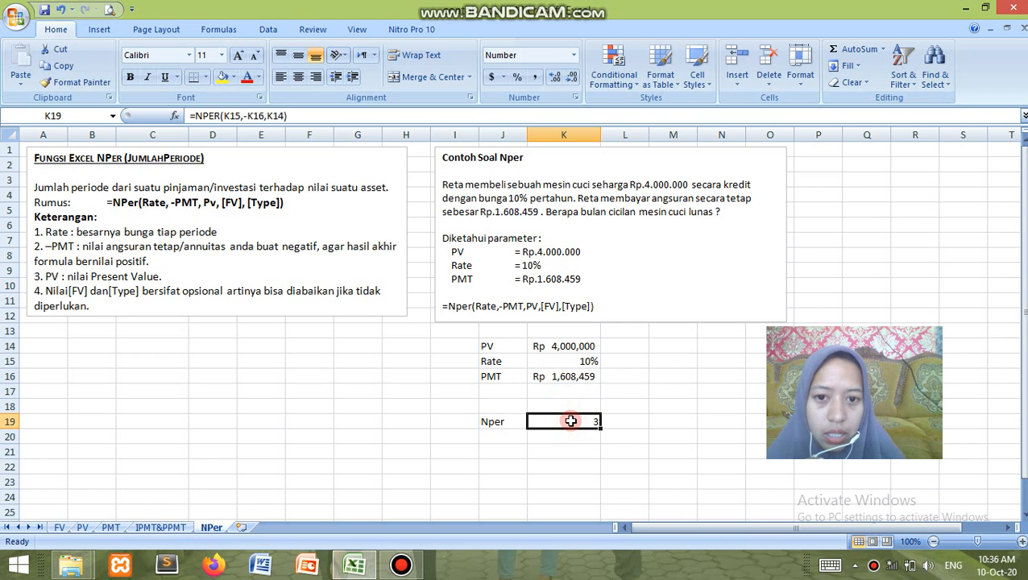